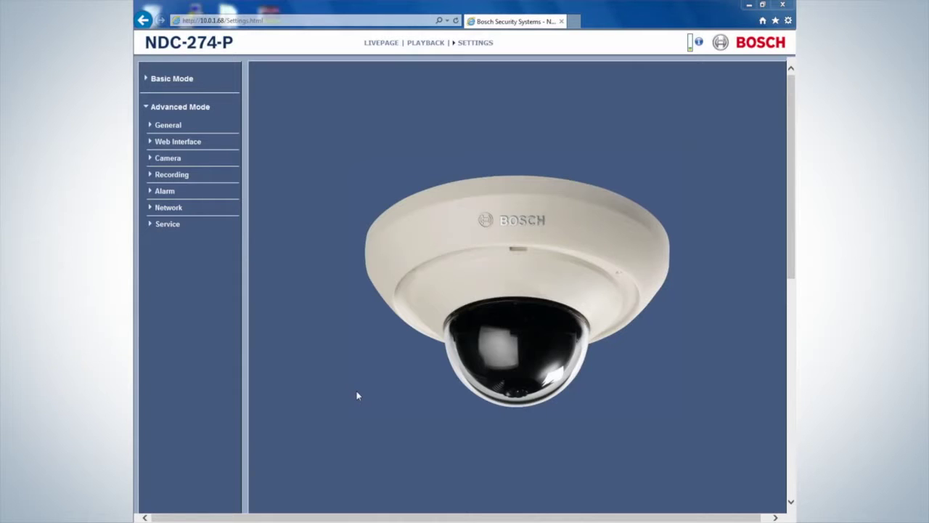
Expand the Network group in the Advanced Mode settings menu.
{"action": "left_click", "coordinate": [166, 209]}
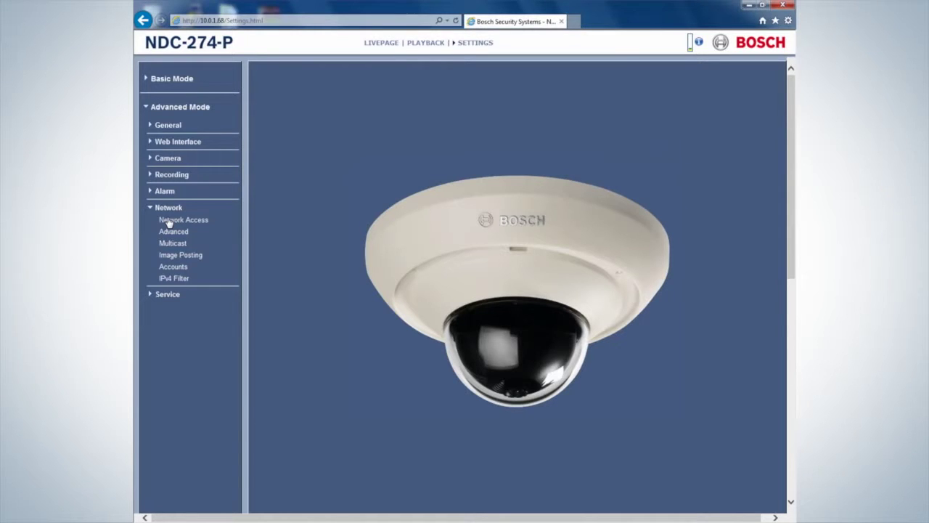
{"action": "left_click", "coordinate": [168, 221]}
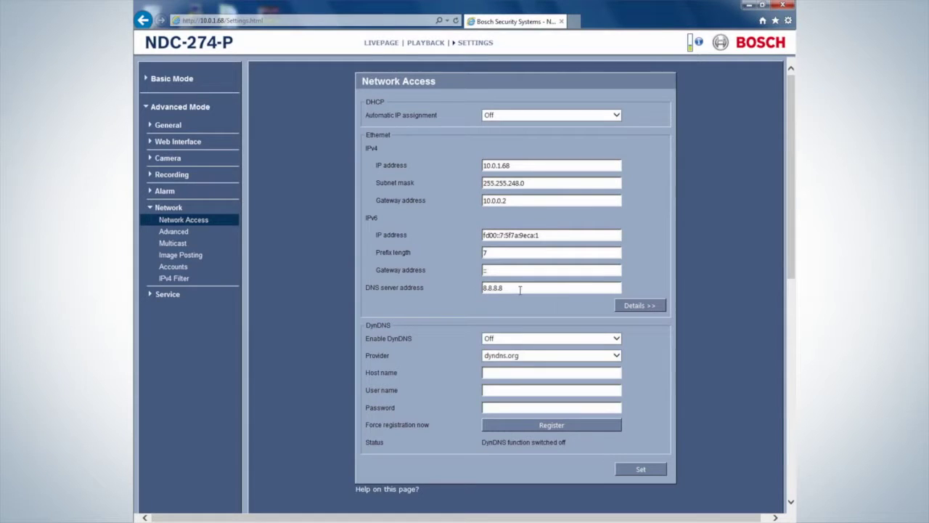
{"action": "left_click_drag", "start_coordinate": [520, 288], "coordinate": [479, 288]}
On the Accounts page, set Account 1 to Dropbox and replace its name with the Dropbox login e-mail.
{"action": "left_click", "coordinate": [508, 291]}
{"action": "left_click", "coordinate": [164, 268]}
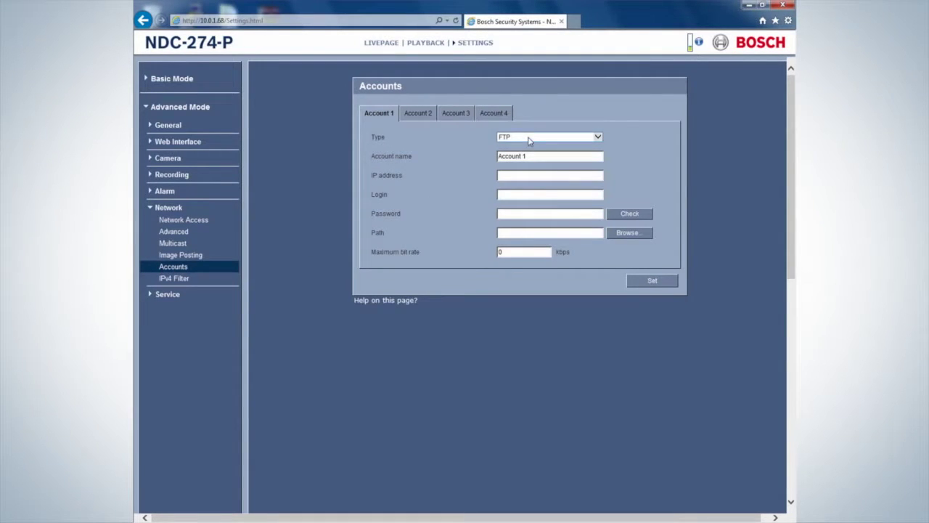
{"action": "left_click", "coordinate": [530, 138]}
{"action": "left_click", "coordinate": [529, 148]}
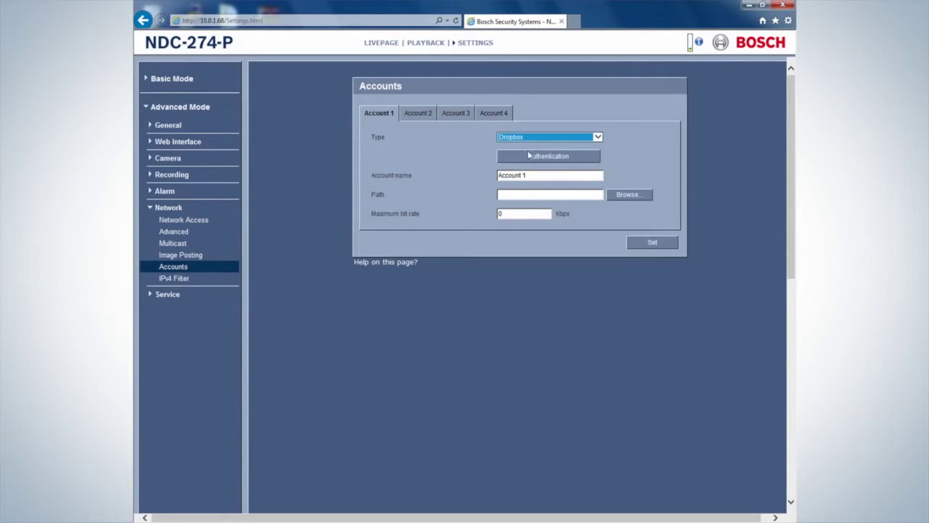
{"action": "left_click_drag", "start_coordinate": [530, 175], "coordinate": [477, 180]}
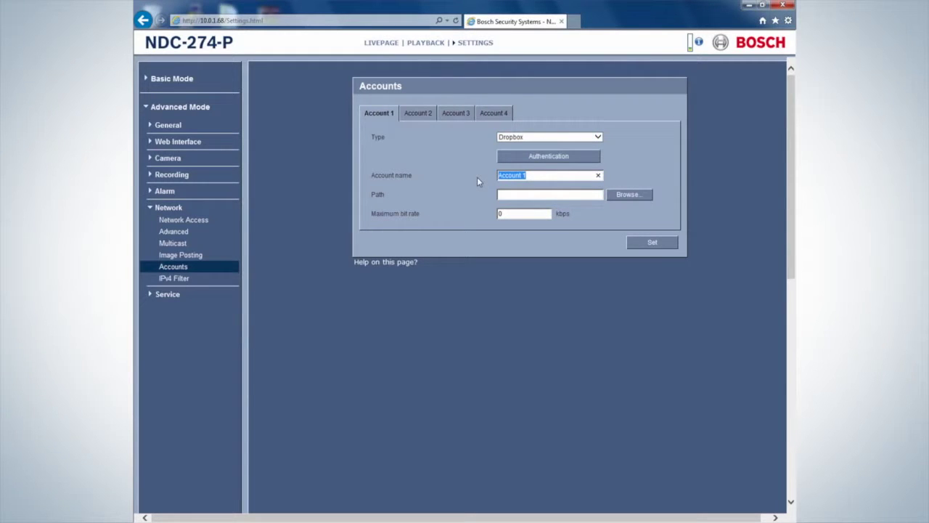
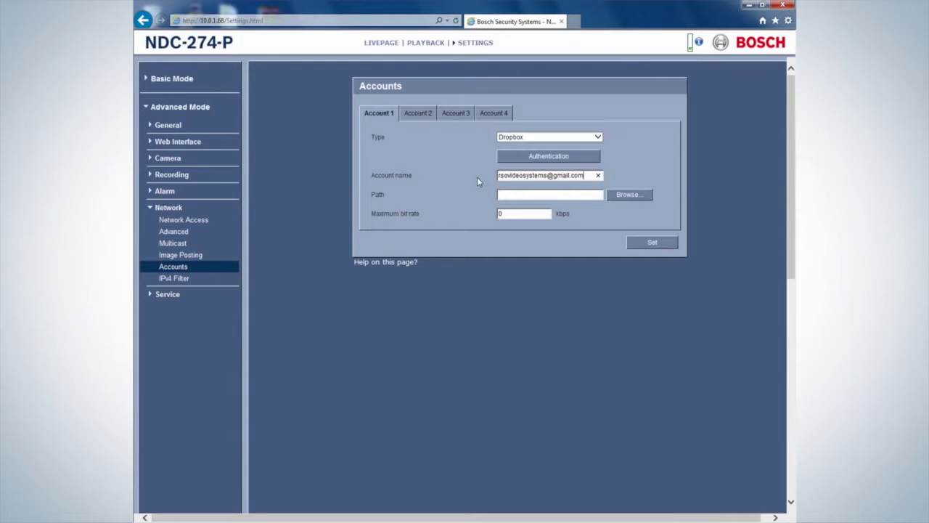
Authorize the Bosch Security Systems app on Dropbox and close the authorization page.
{"action": "left_click", "coordinate": [523, 158]}
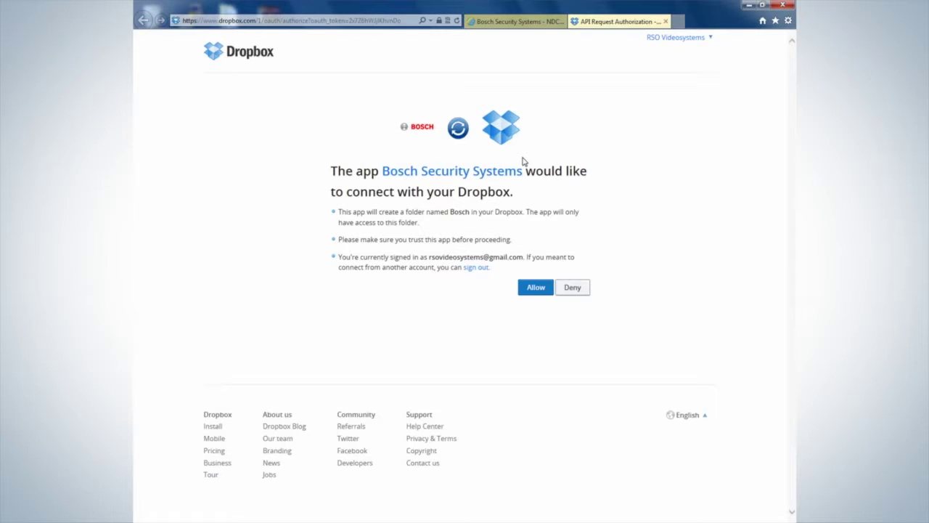
{"action": "left_click", "coordinate": [528, 294]}
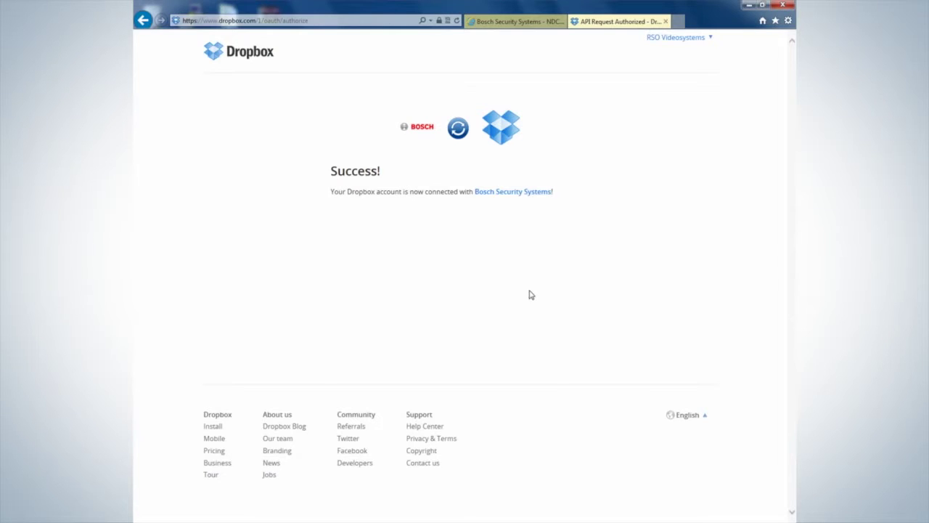
{"action": "left_click", "coordinate": [666, 22]}
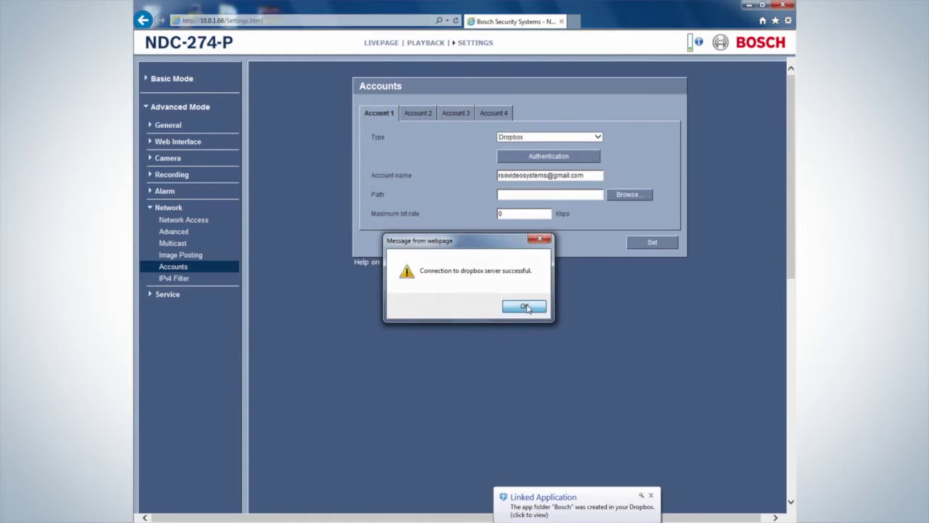
Create a new Dropbox folder named Microdome and choose /Microdome as the account path.
{"action": "left_click", "coordinate": [526, 306]}
{"action": "left_click", "coordinate": [621, 195]}
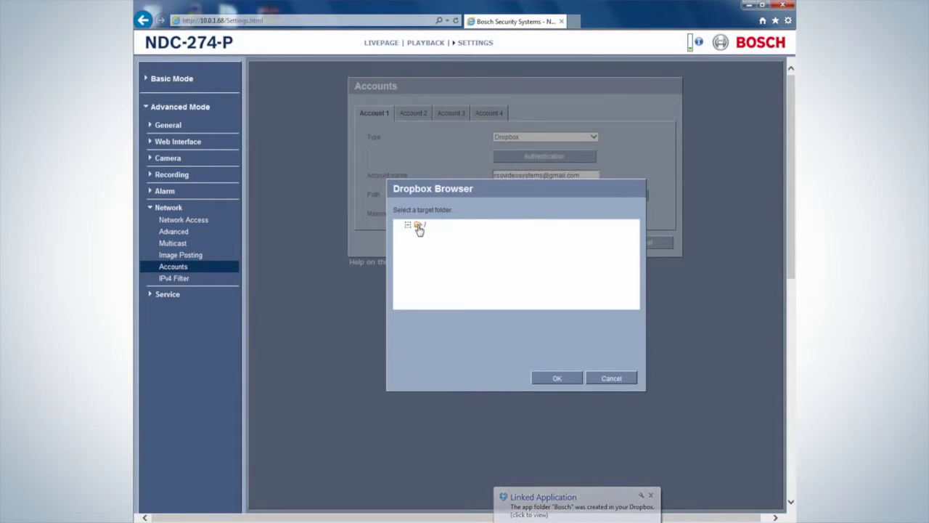
{"action": "right_click", "coordinate": [419, 226]}
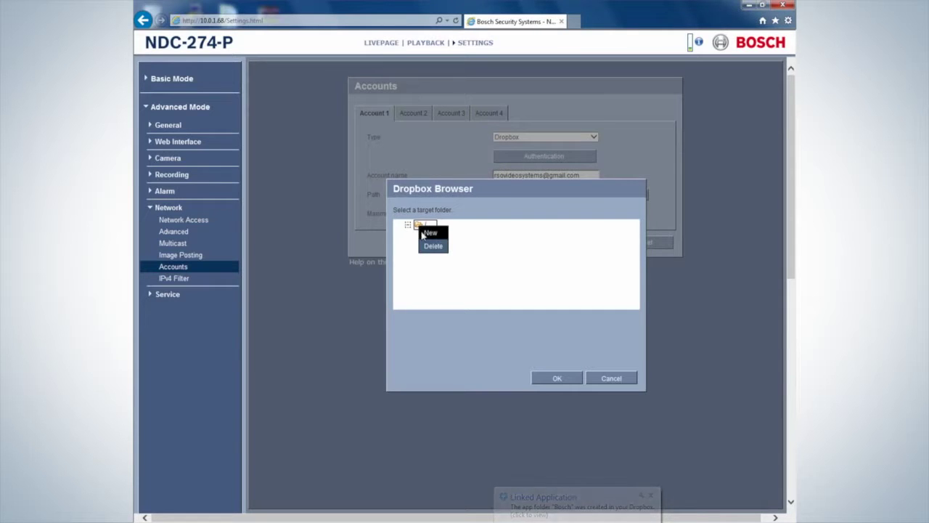
{"action": "left_click", "coordinate": [424, 232]}
{"action": "type", "text": "Microdome"}
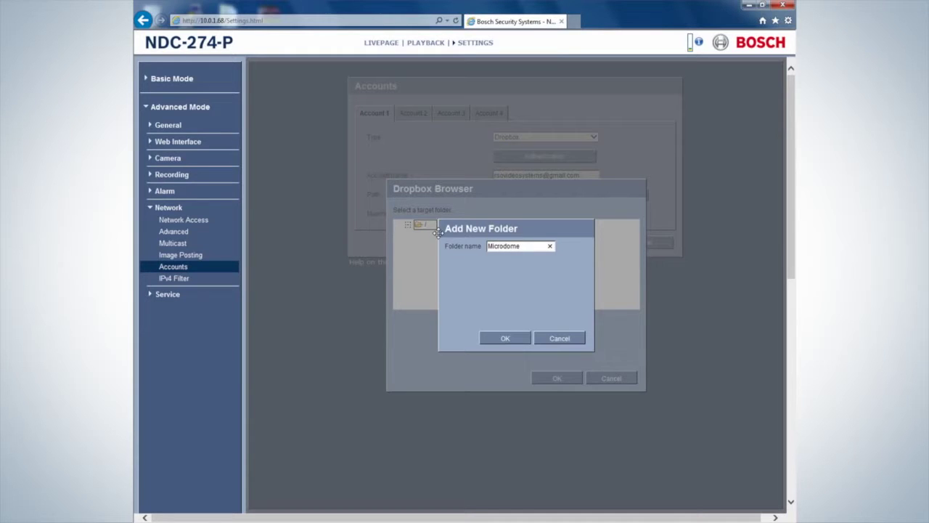
{"action": "left_click", "coordinate": [499, 342]}
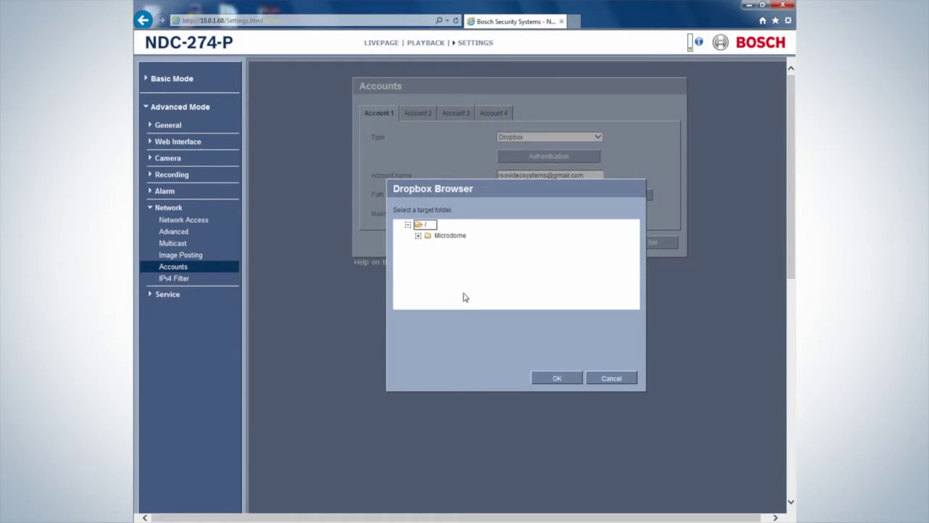
{"action": "left_click", "coordinate": [448, 236]}
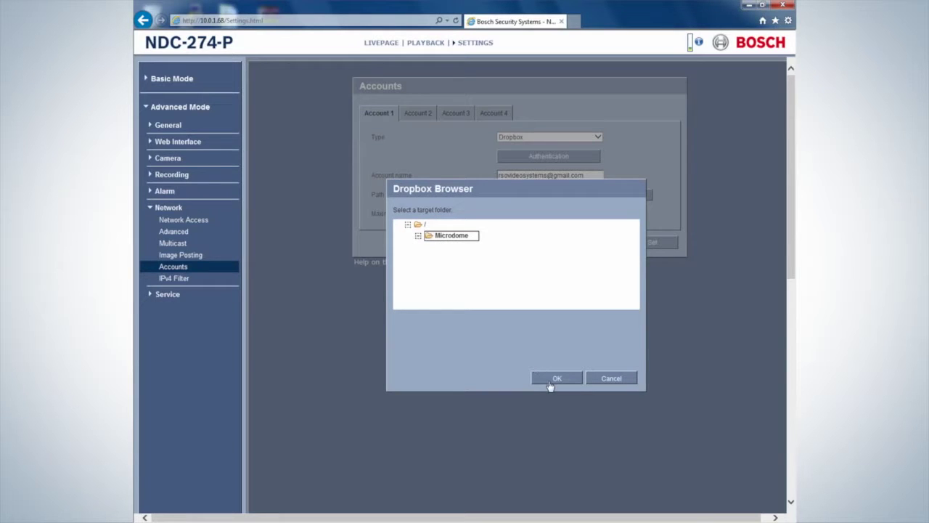
{"action": "left_click", "coordinate": [552, 379]}
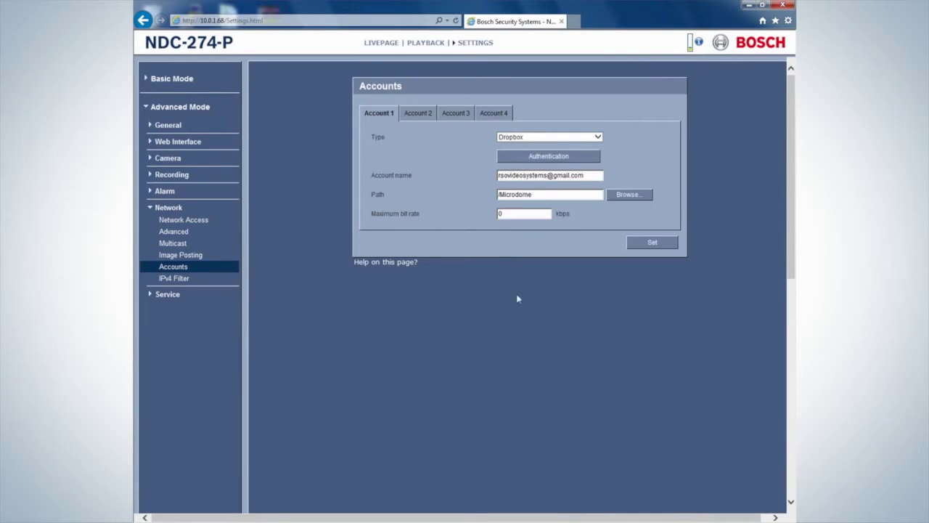
Set the maximum bit rate to 100000 kbps and save the account.
{"action": "left_click_drag", "start_coordinate": [515, 215], "coordinate": [493, 218]}
{"action": "type", "text": "100000"}
{"action": "left_click", "coordinate": [651, 245]}
On Image Posting, keep the Small image size and set a 5-second posting interval.
{"action": "left_click", "coordinate": [175, 259]}
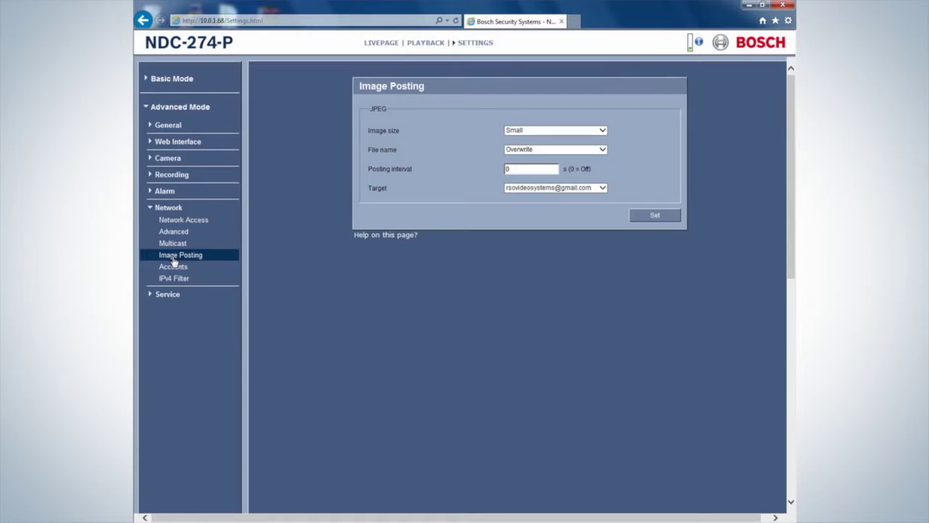
{"action": "left_click", "coordinate": [602, 130]}
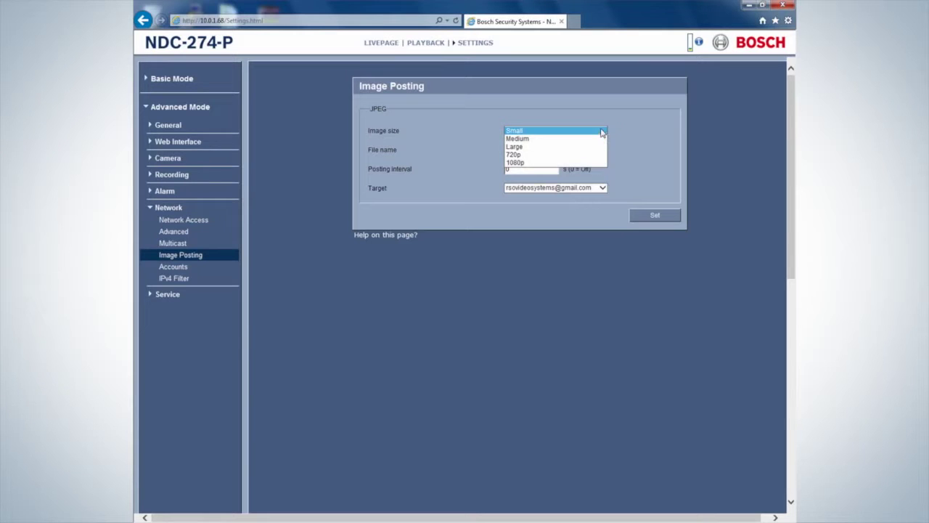
{"action": "left_click", "coordinate": [603, 132]}
{"action": "double_click", "coordinate": [532, 170]}
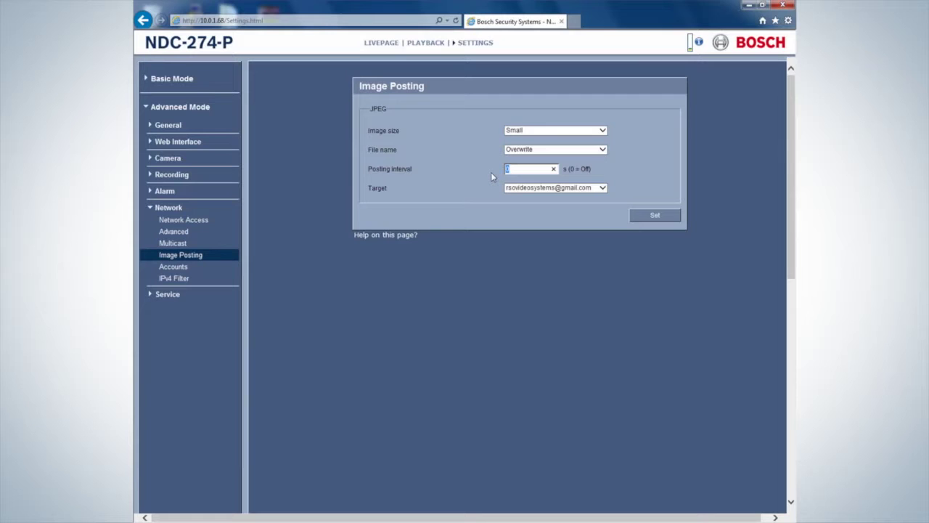
{"action": "type", "text": "5"}
{"action": "left_click", "coordinate": [655, 215]}
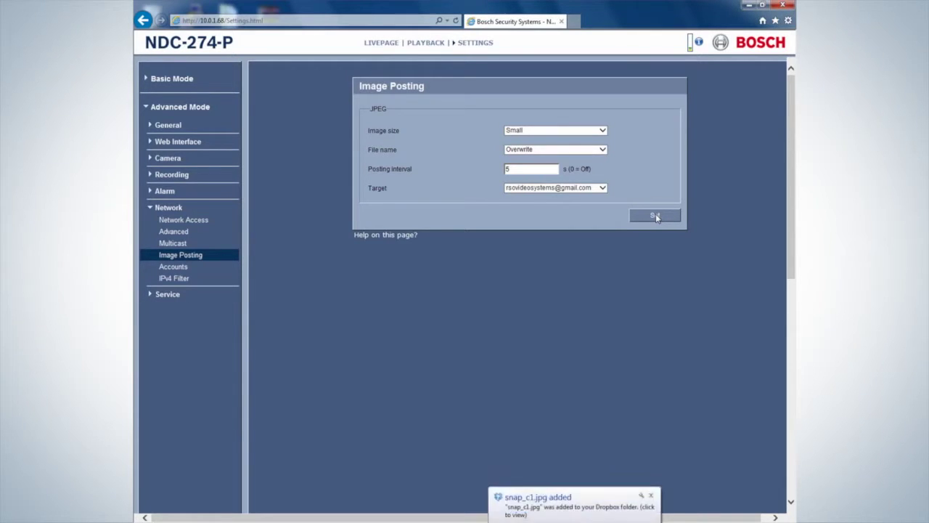
{"action": "left_click", "coordinate": [596, 510]}
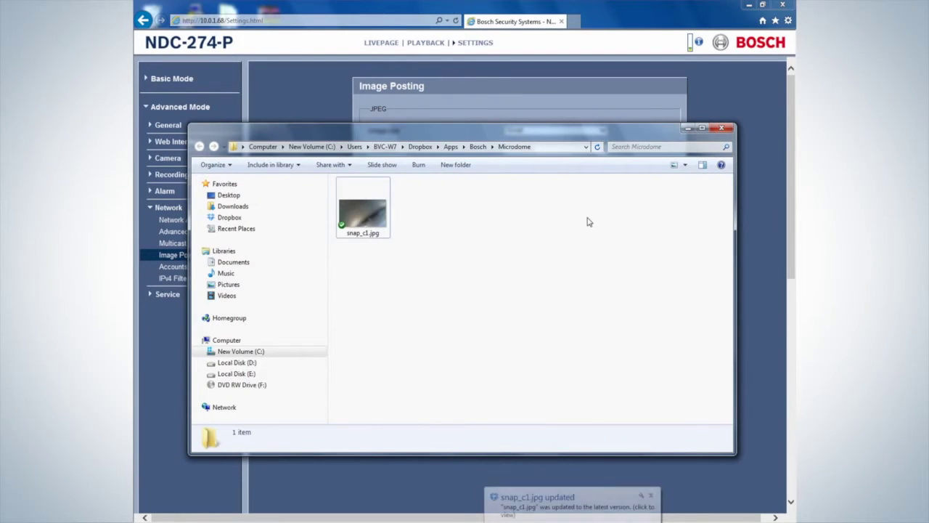
{"action": "left_click", "coordinate": [717, 130]}
Switch the posted file name mode to Increment, then check the numbered snapshots in the Microdome folder.
{"action": "left_click", "coordinate": [602, 150]}
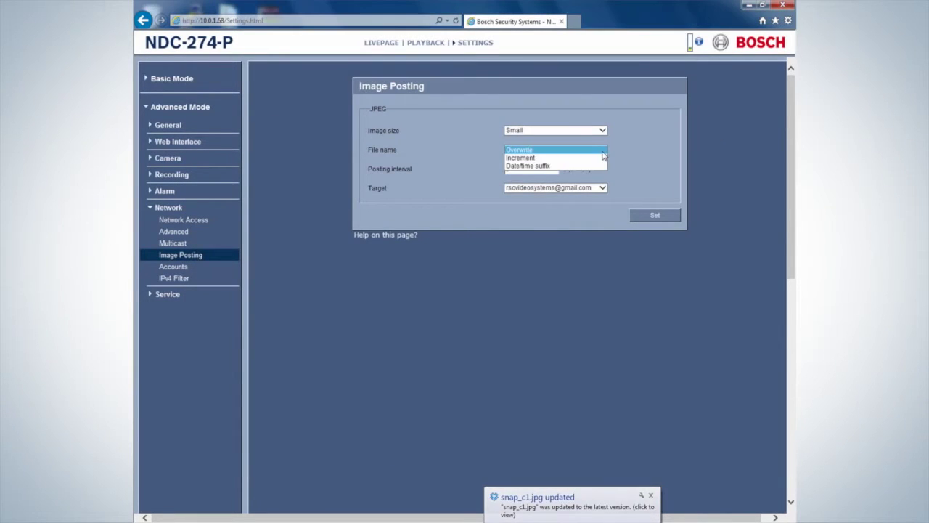
{"action": "left_click", "coordinate": [600, 158]}
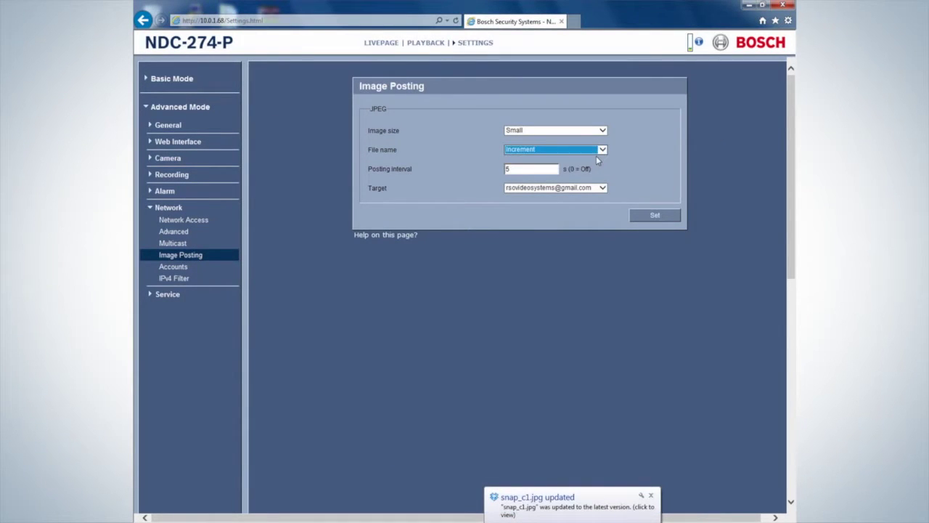
{"action": "left_click", "coordinate": [652, 215]}
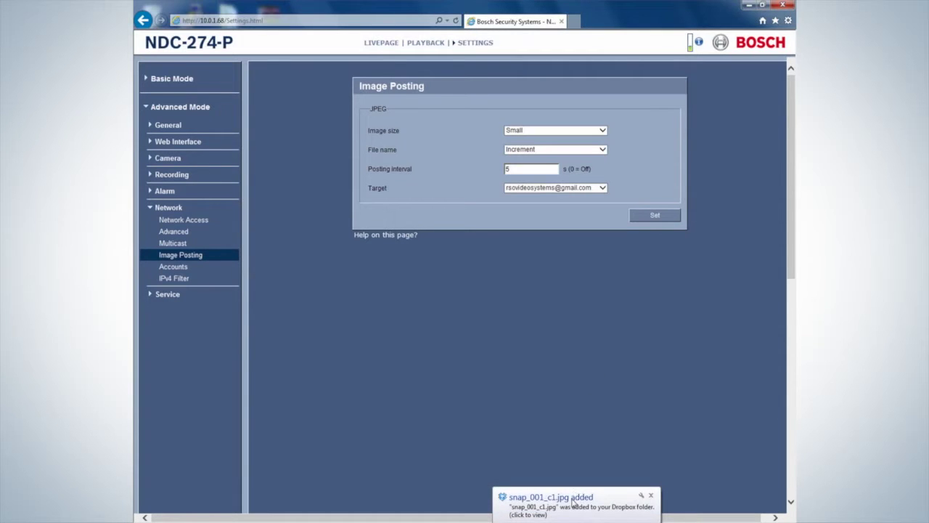
{"action": "left_click", "coordinate": [573, 502]}
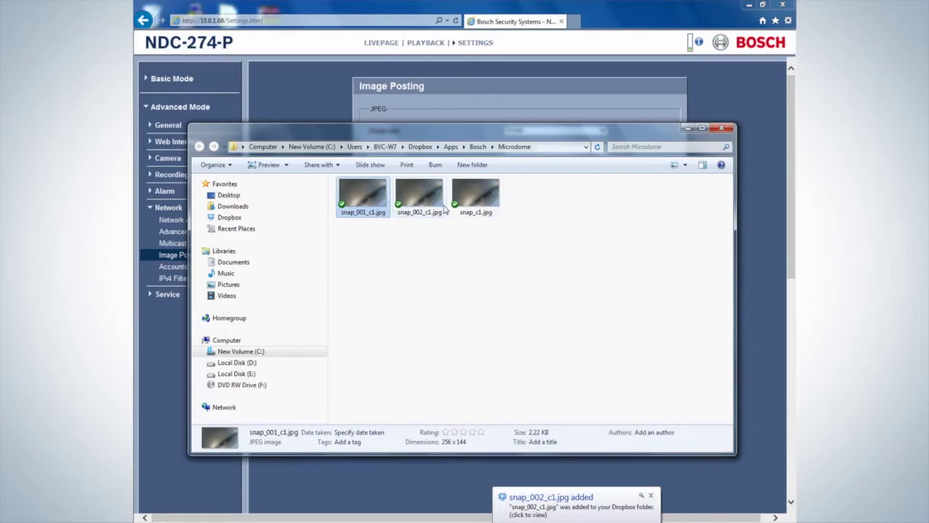
{"action": "left_click", "coordinate": [721, 129]}
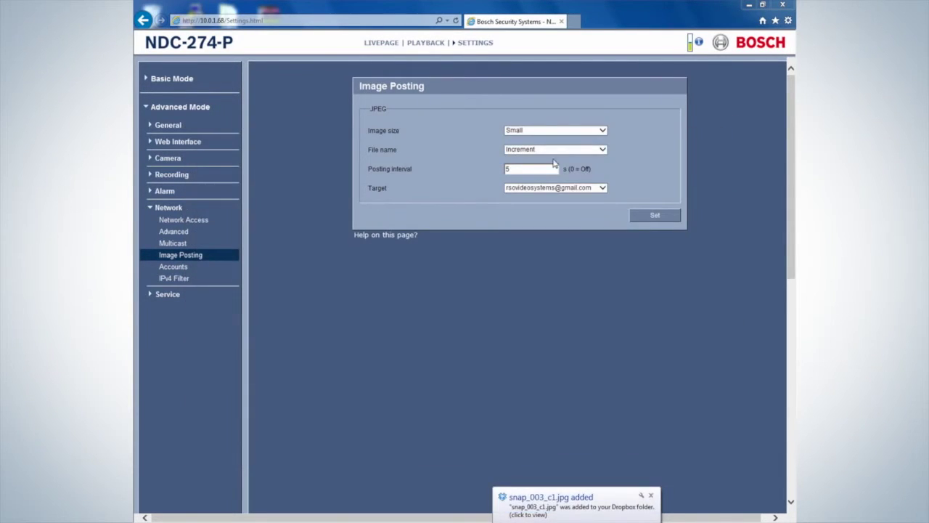
Change the posting interval from 5 to 0 to stop JPEG posting.
{"action": "left_click_drag", "start_coordinate": [530, 168], "coordinate": [499, 170]}
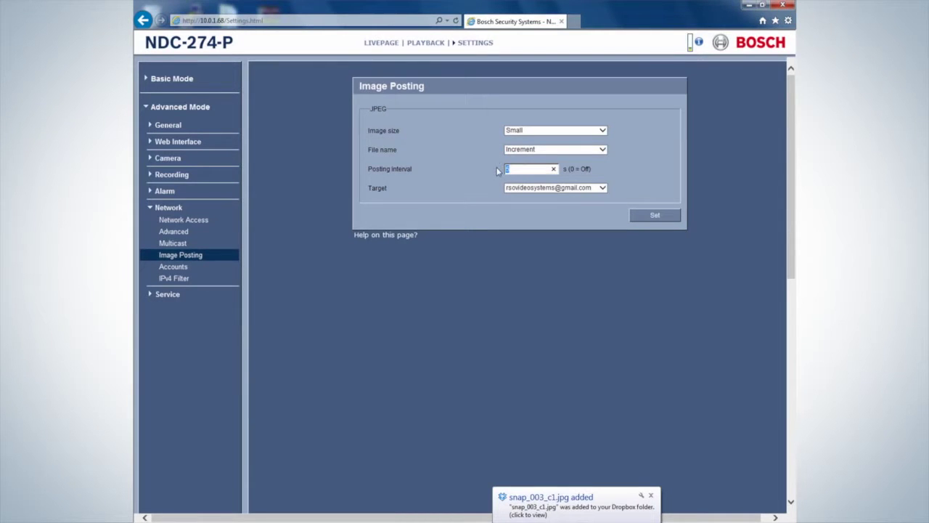
{"action": "type", "text": "0"}
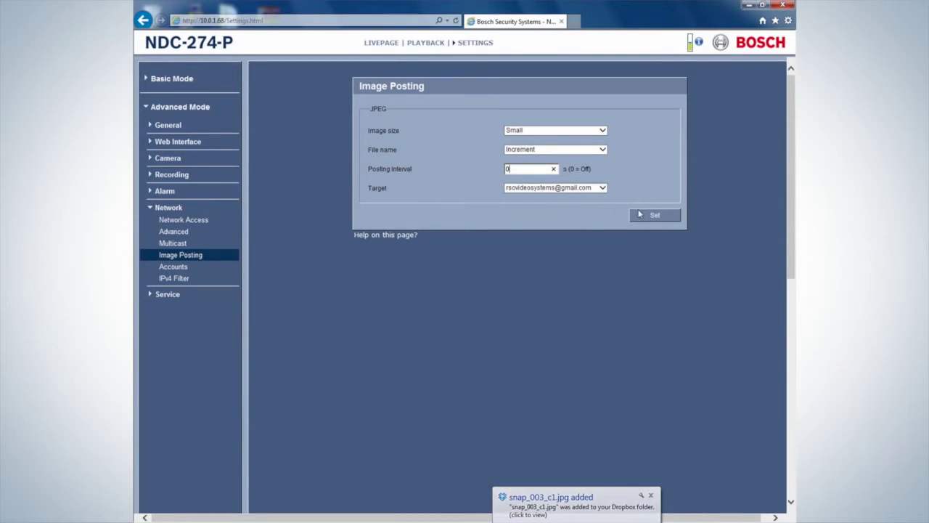
{"action": "left_click", "coordinate": [640, 215]}
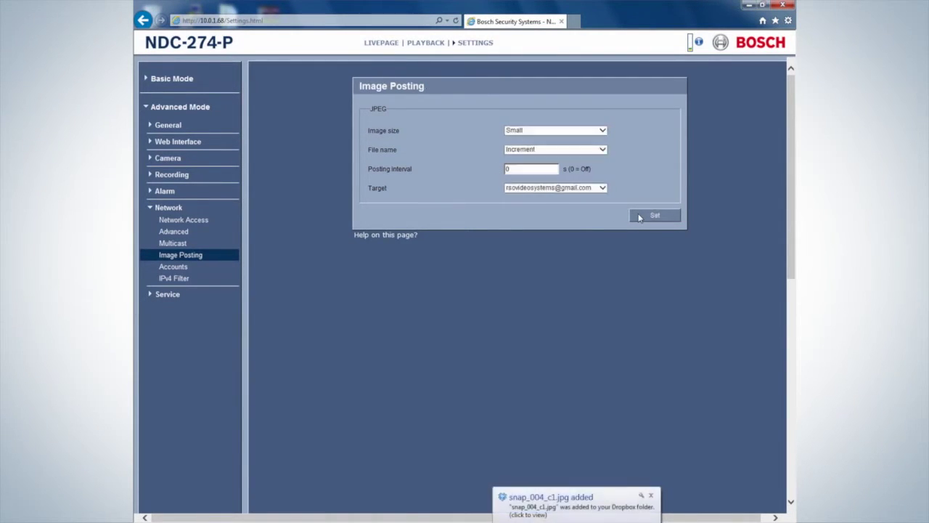
Choose VCA Profile #1, set its detection area to the entire image, and save.
{"action": "left_click", "coordinate": [173, 194]}
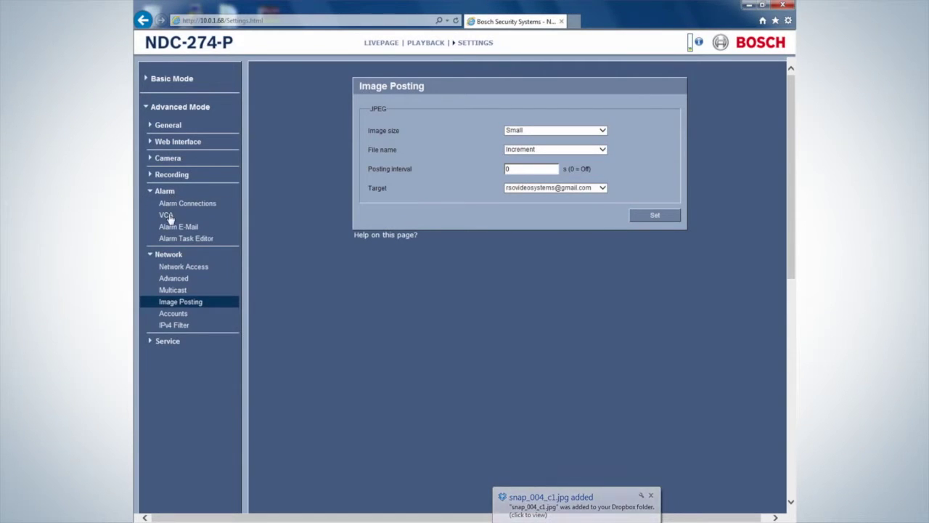
{"action": "left_click", "coordinate": [166, 216]}
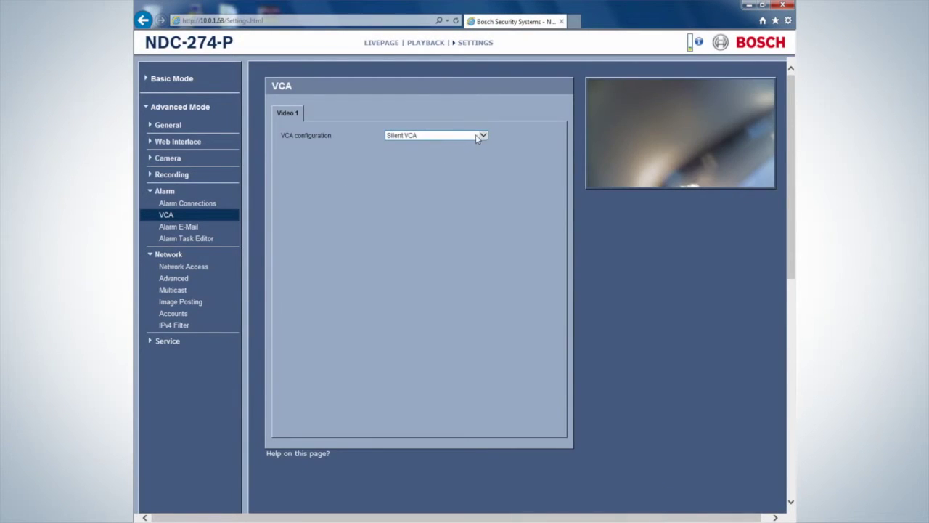
{"action": "left_click", "coordinate": [483, 135]}
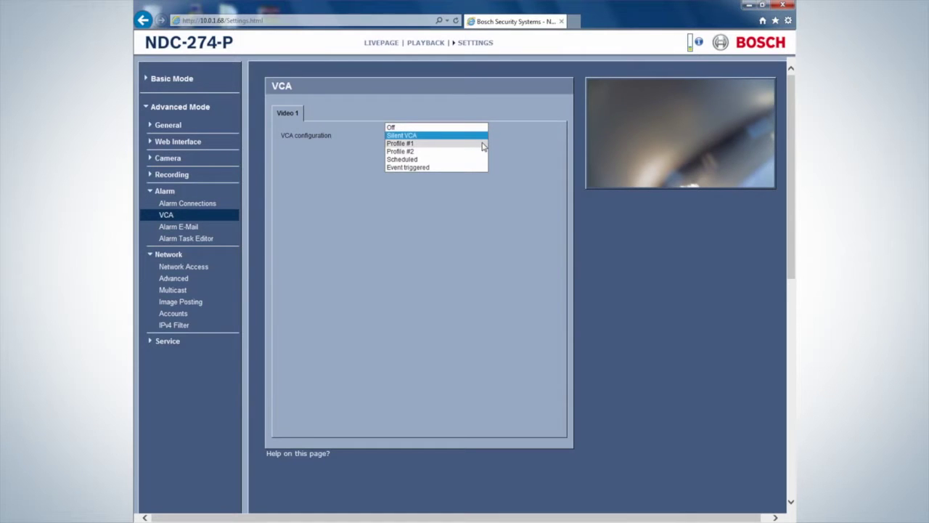
{"action": "left_click", "coordinate": [483, 144]}
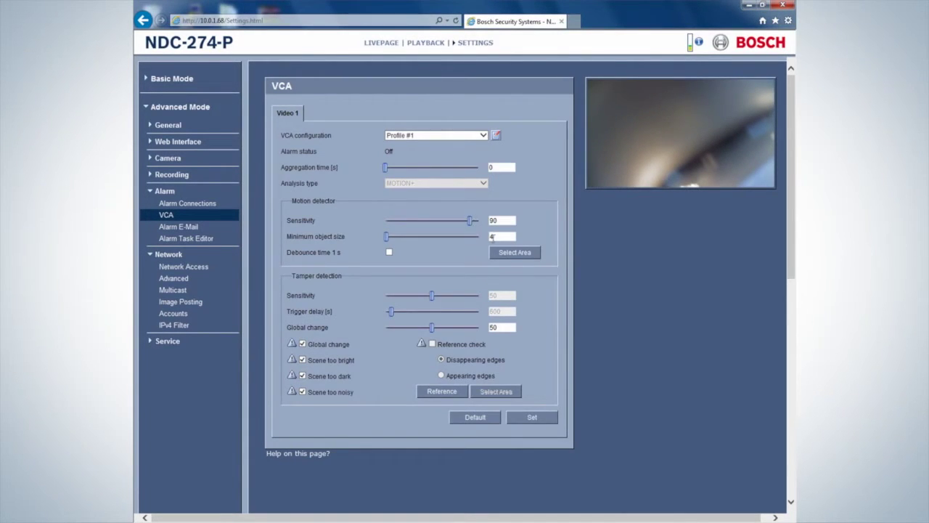
{"action": "left_click", "coordinate": [512, 253]}
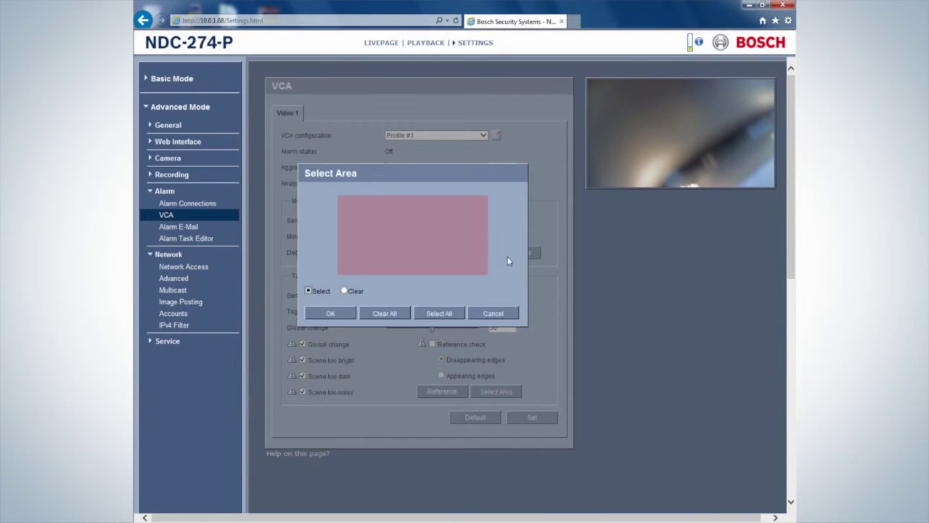
{"action": "left_click", "coordinate": [401, 314]}
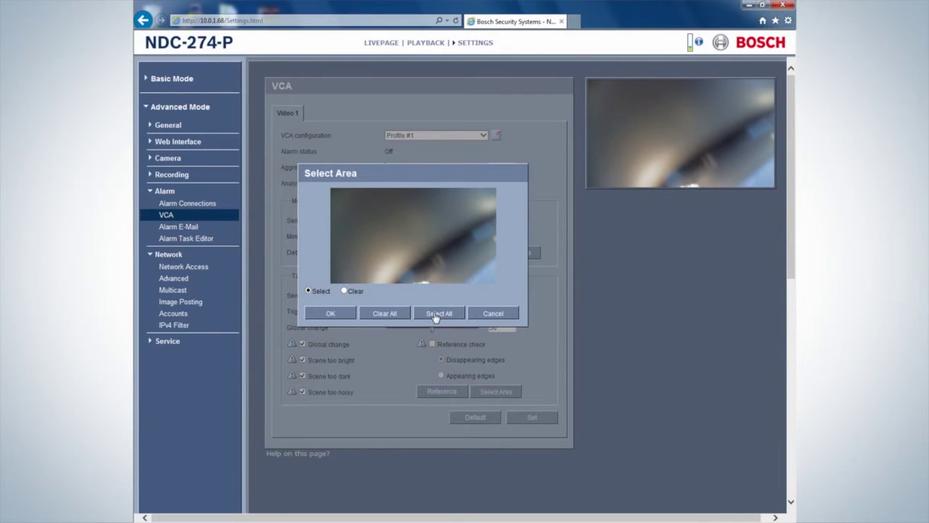
{"action": "left_click", "coordinate": [435, 315]}
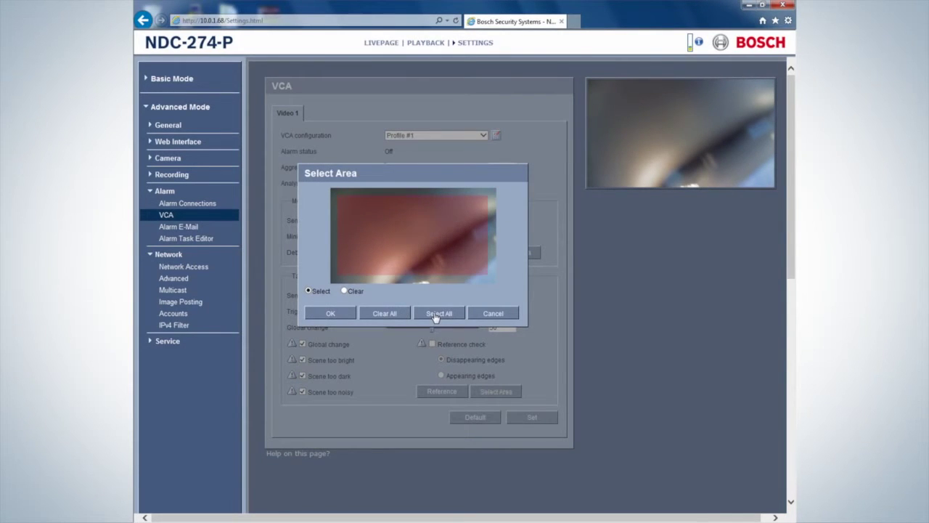
{"action": "left_click", "coordinate": [346, 315]}
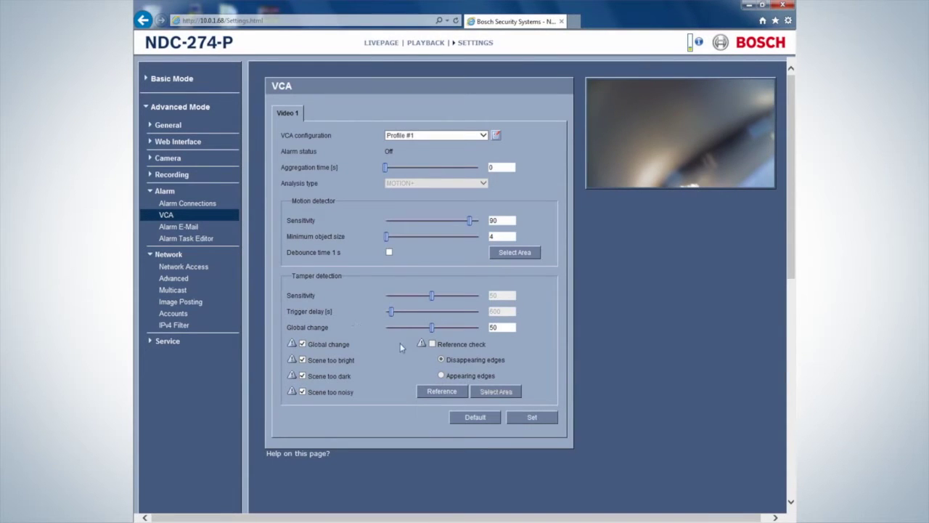
{"action": "left_click", "coordinate": [531, 418]}
Set Day profile standard recording to Pre-alarm, 5 s (RAM) pre-alarm, 5 s post-alarm, exporting to the account.
{"action": "left_click", "coordinate": [172, 175]}
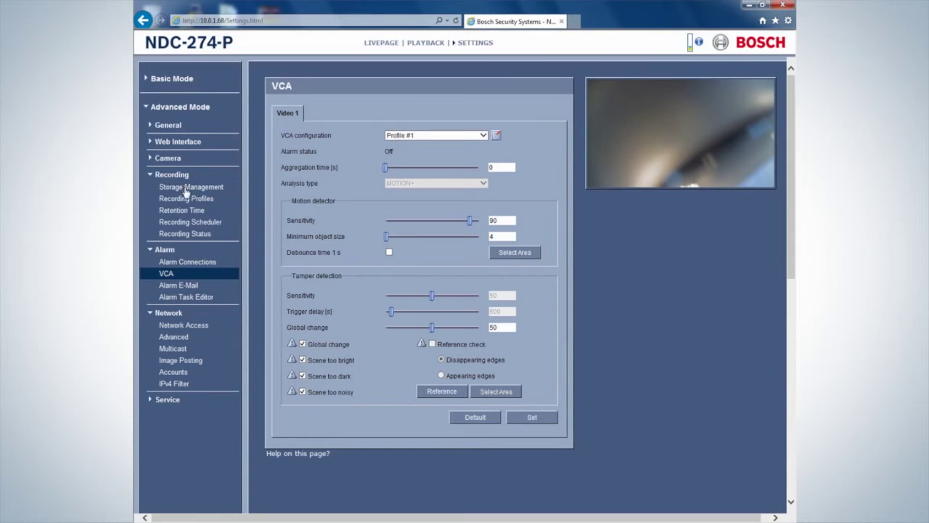
{"action": "left_click", "coordinate": [186, 200]}
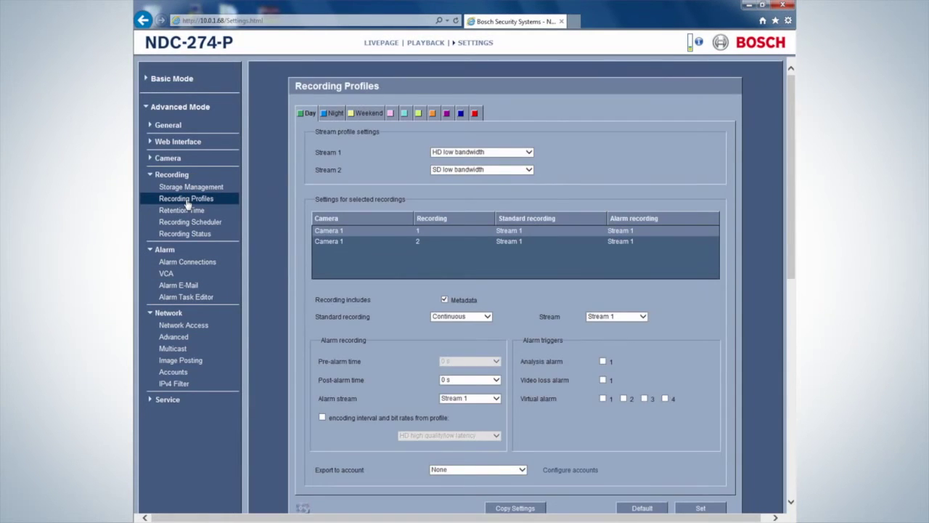
{"action": "left_click", "coordinate": [488, 318]}
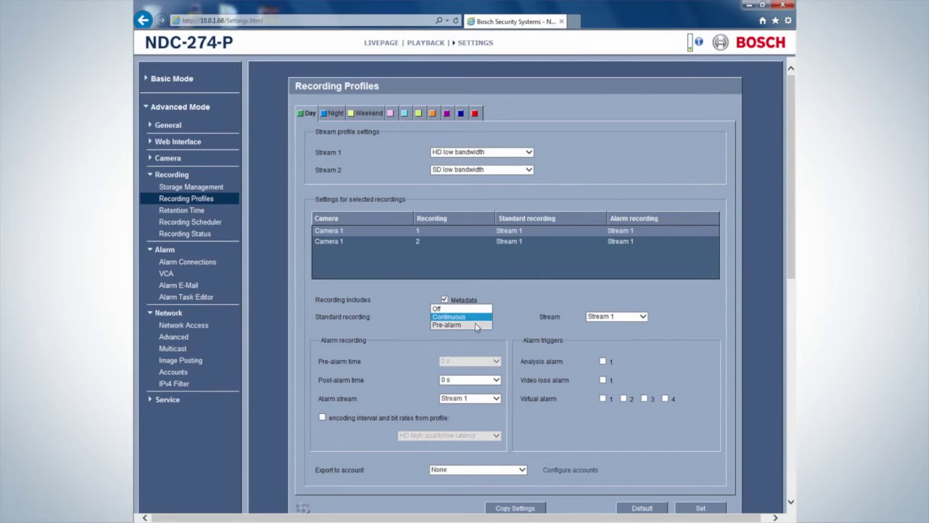
{"action": "left_click", "coordinate": [477, 324]}
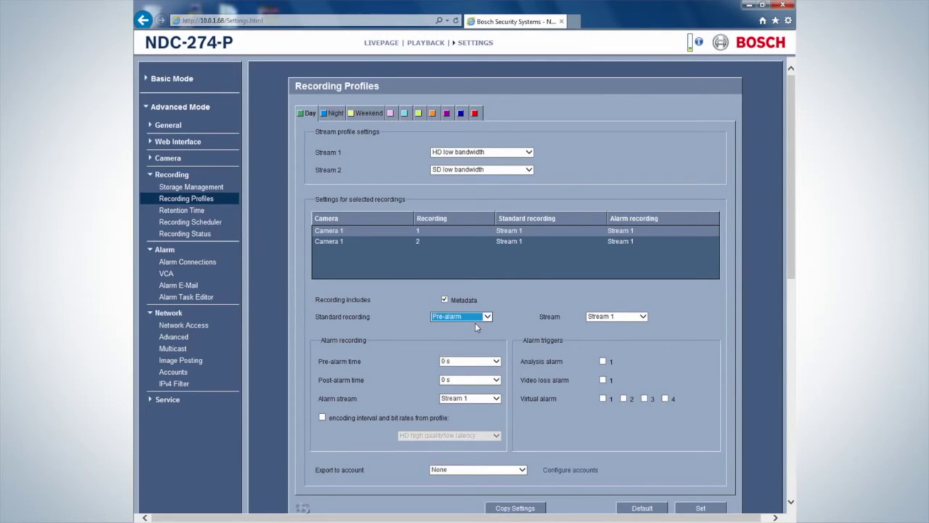
{"action": "left_click", "coordinate": [496, 361]}
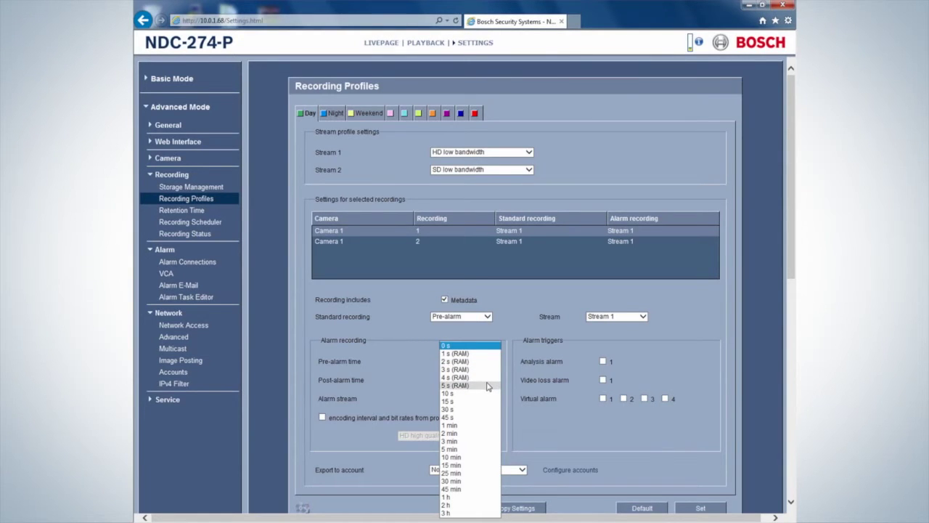
{"action": "left_click", "coordinate": [488, 387]}
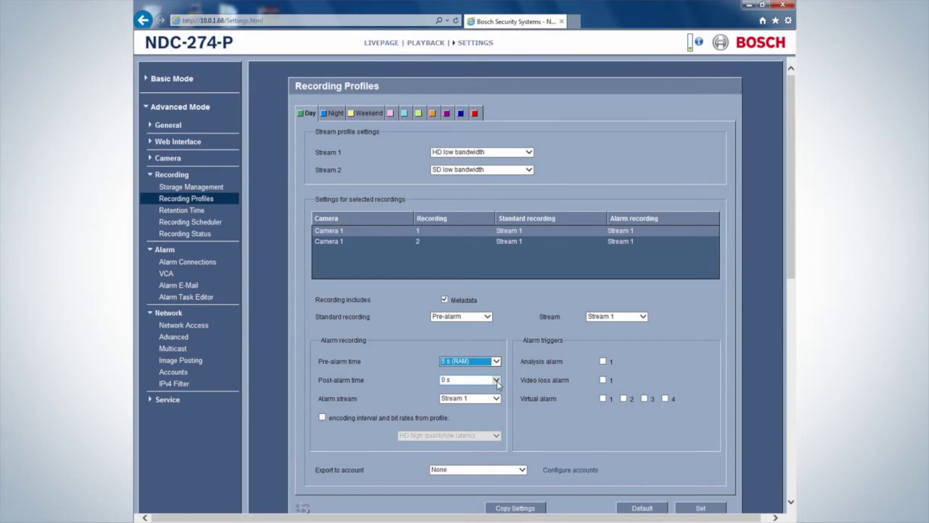
{"action": "left_click", "coordinate": [498, 380]}
{"action": "left_click", "coordinate": [468, 396]}
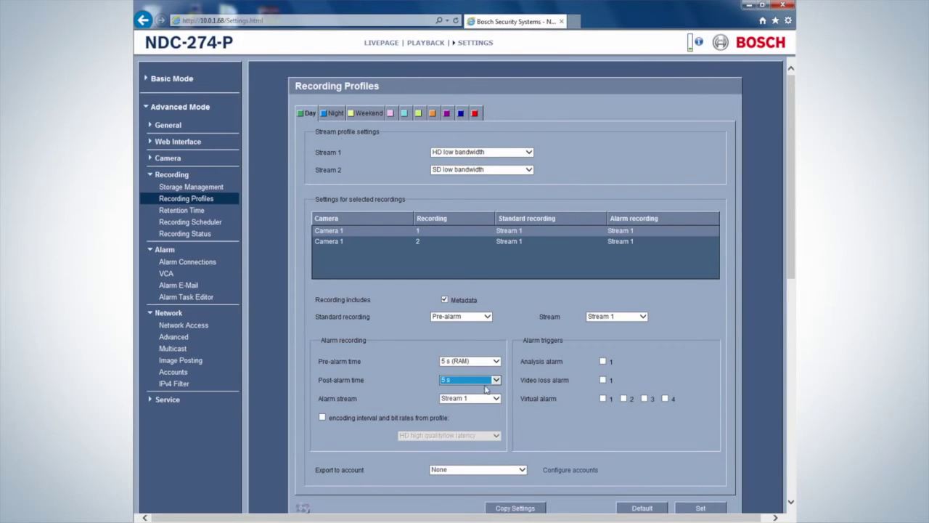
{"action": "left_click", "coordinate": [523, 470]}
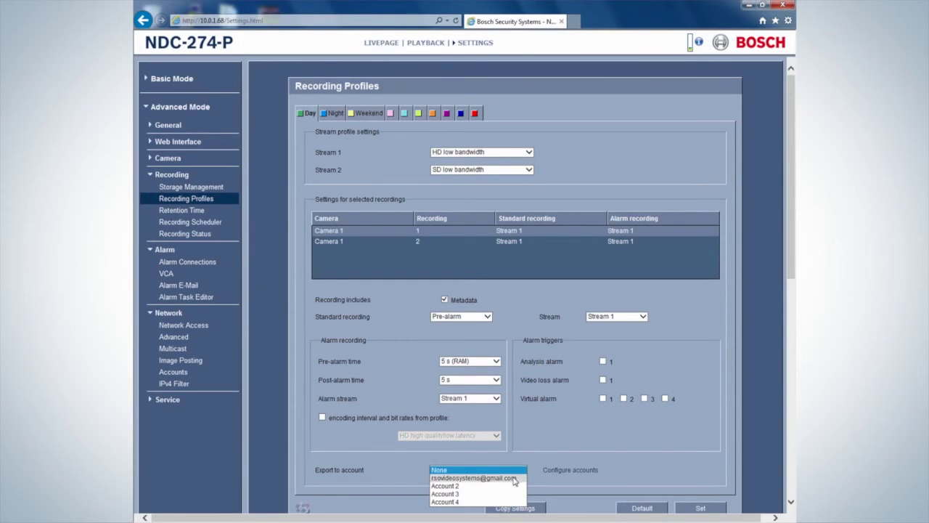
{"action": "left_click", "coordinate": [512, 478]}
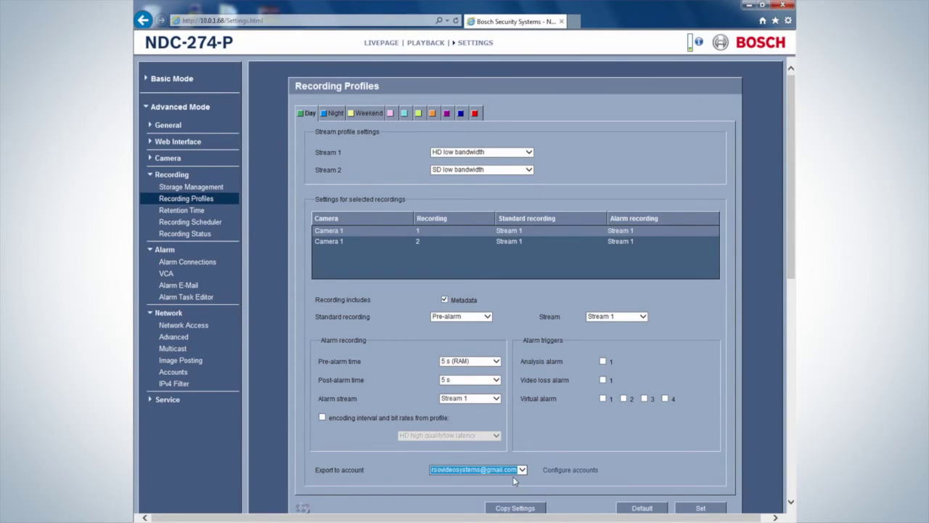
{"action": "left_click", "coordinate": [701, 509]}
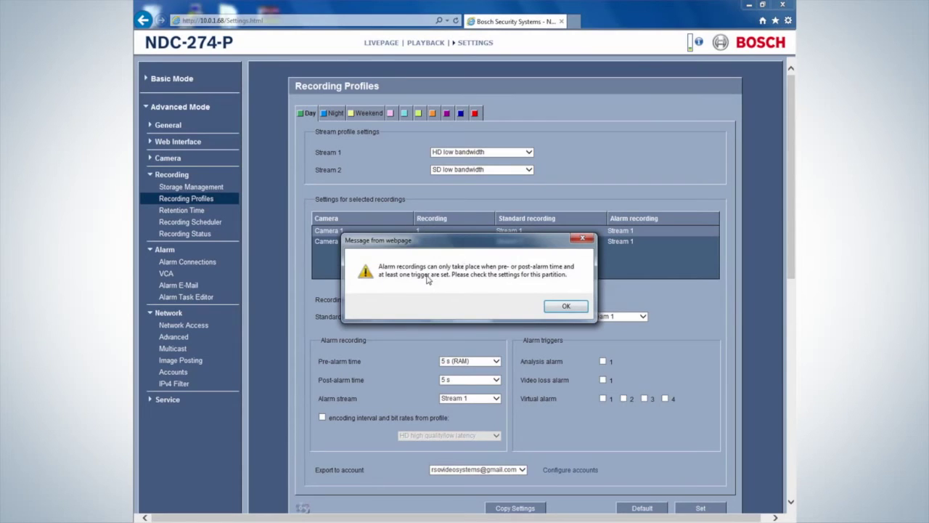
Add Analysis alarm 1 as the recording trigger and save the profile.
{"action": "left_click", "coordinate": [567, 307]}
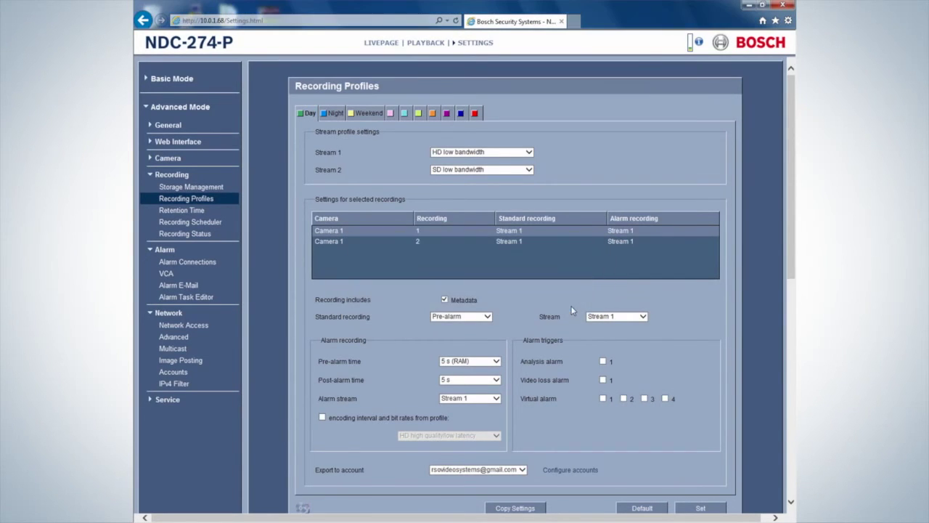
{"action": "left_click", "coordinate": [603, 361]}
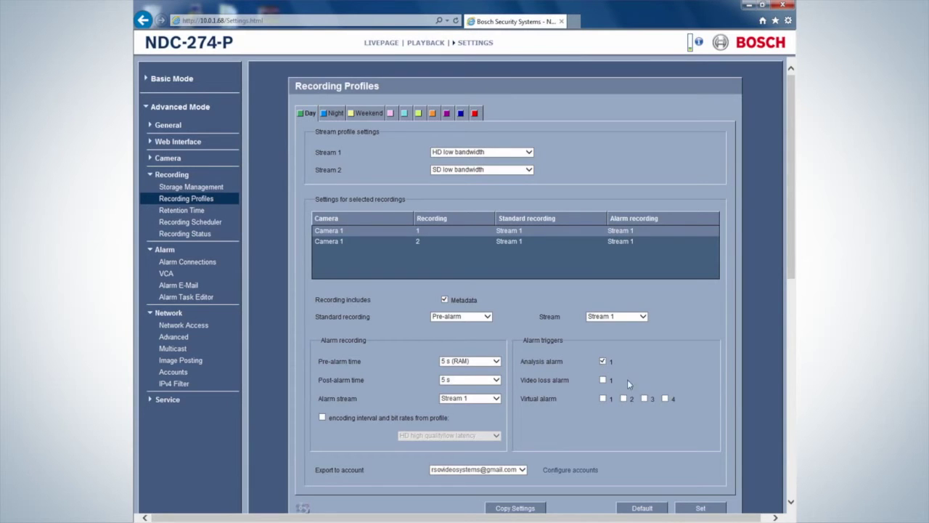
{"action": "left_click", "coordinate": [700, 508]}
Start scheduled recording from the Recording Scheduler page.
{"action": "left_click", "coordinate": [206, 225]}
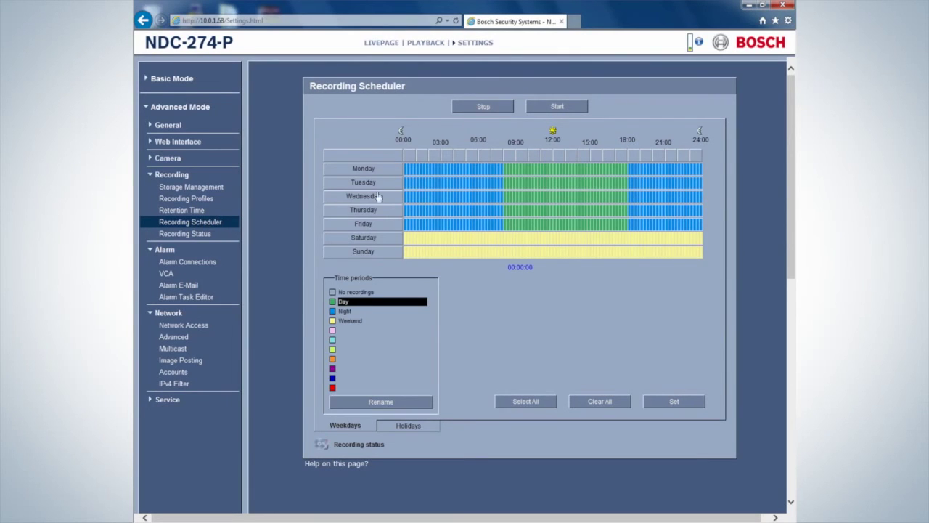
{"action": "left_click", "coordinate": [557, 107]}
Return to the Alarm > VCA page showing Profile #1 with MOTION+ analysis.
{"action": "left_click", "coordinate": [167, 276]}
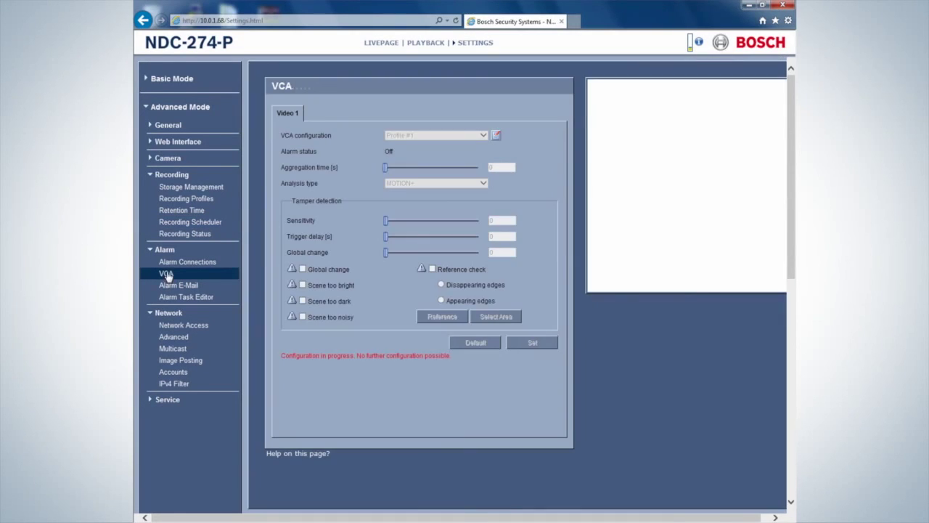